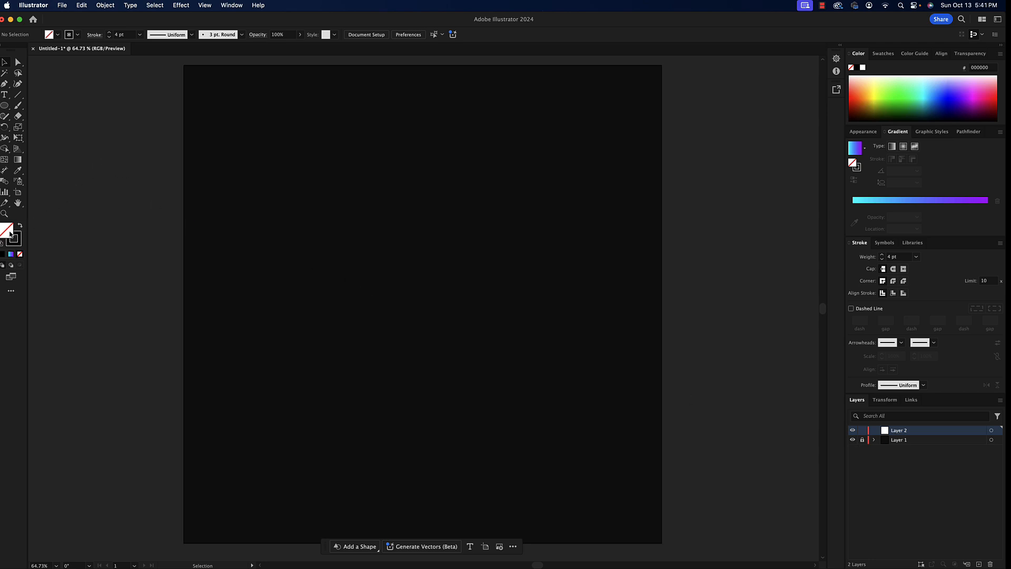
- Draw a looping cursive L about 714 px wide and 513 px high on the artboard with the Paintbrush, using a 2 pt stroke
left_click(20, 108)
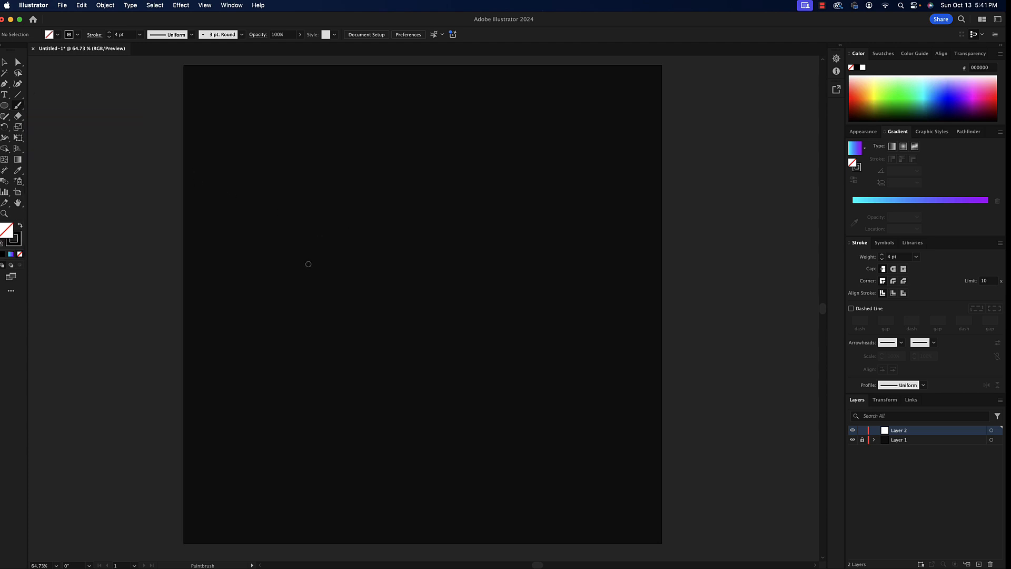
mouse_move(295, 220)
left_mouse_down()
mouse_move(433, 231)
mouse_move(464, 204)
mouse_move(451, 170)
mouse_move(401, 168)
mouse_move(364, 213)
mouse_move(331, 356)
mouse_move(296, 384)
mouse_move(257, 385)
mouse_move(244, 354)
mouse_move(266, 326)
mouse_move(328, 336)
mouse_move(387, 379)
mouse_move(436, 379)
mouse_move(478, 366)
mouse_move(559, 293)
left_mouse_up()
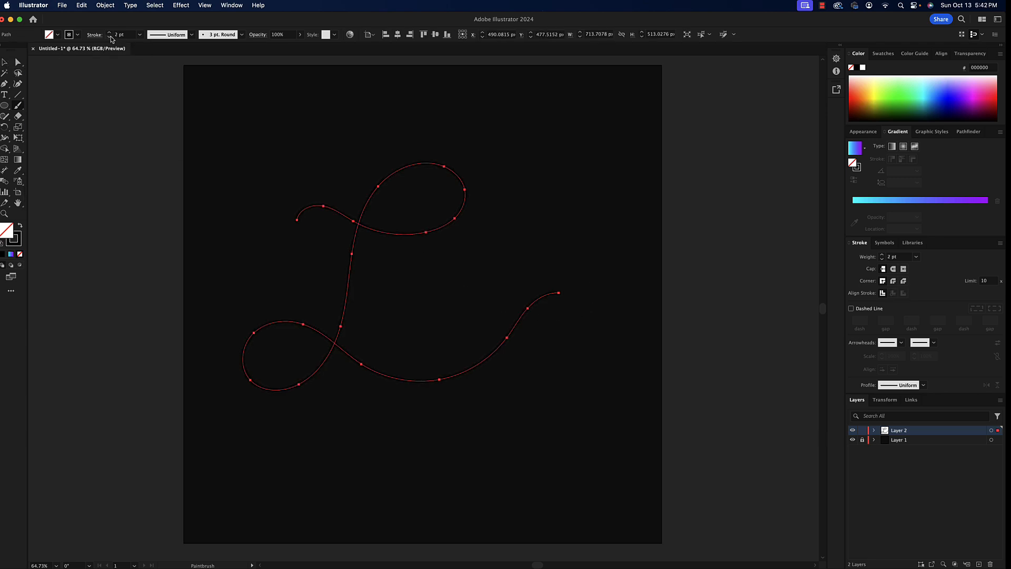
- Rotate the cursive L path slightly clockwise and move it down into the lower part of the artboard
left_click(5, 62)
left_click_drag(563, 159, 565, 165)
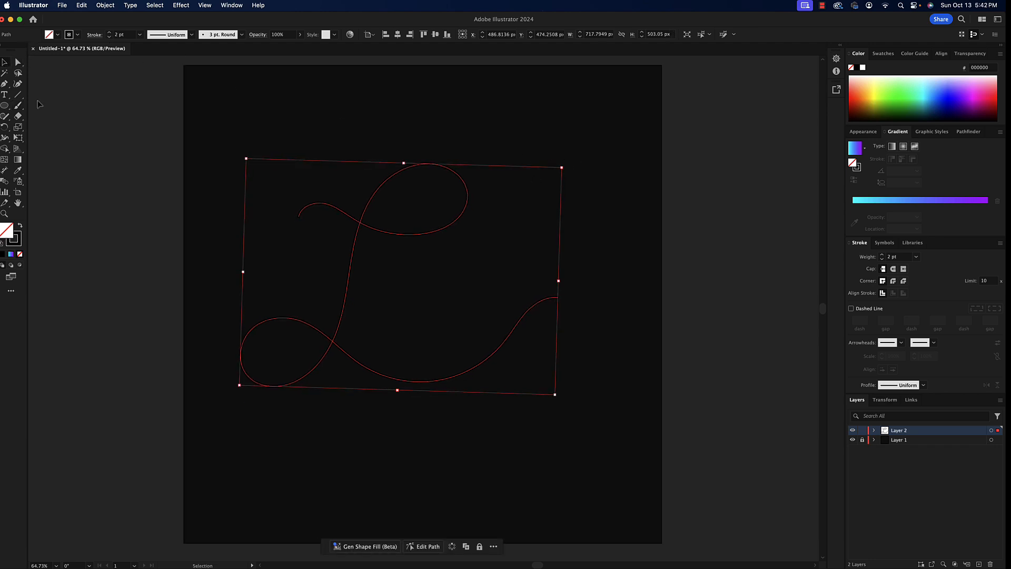
left_click(132, 147)
left_click_drag(414, 238, 434, 325)
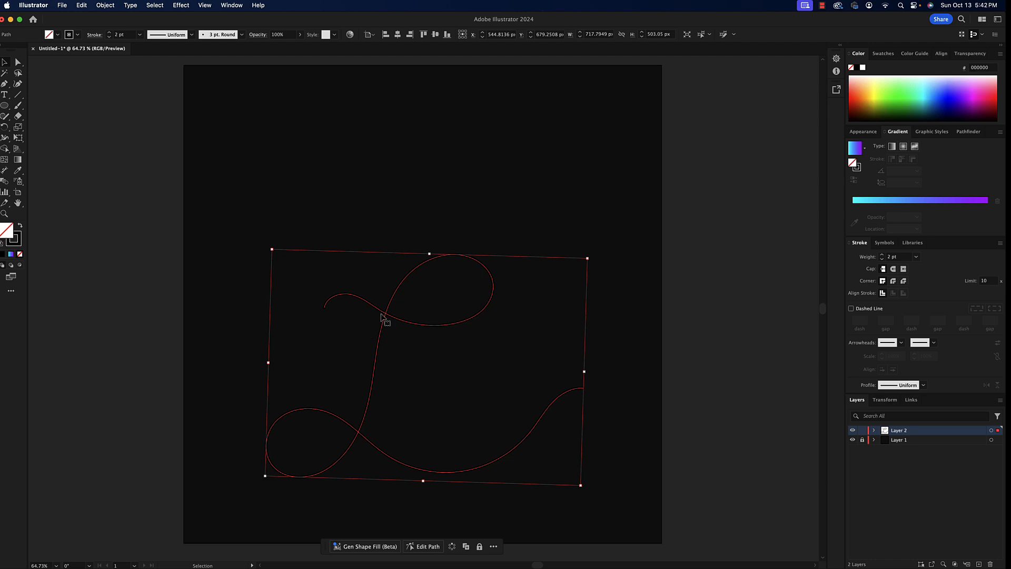
left_click(117, 271)
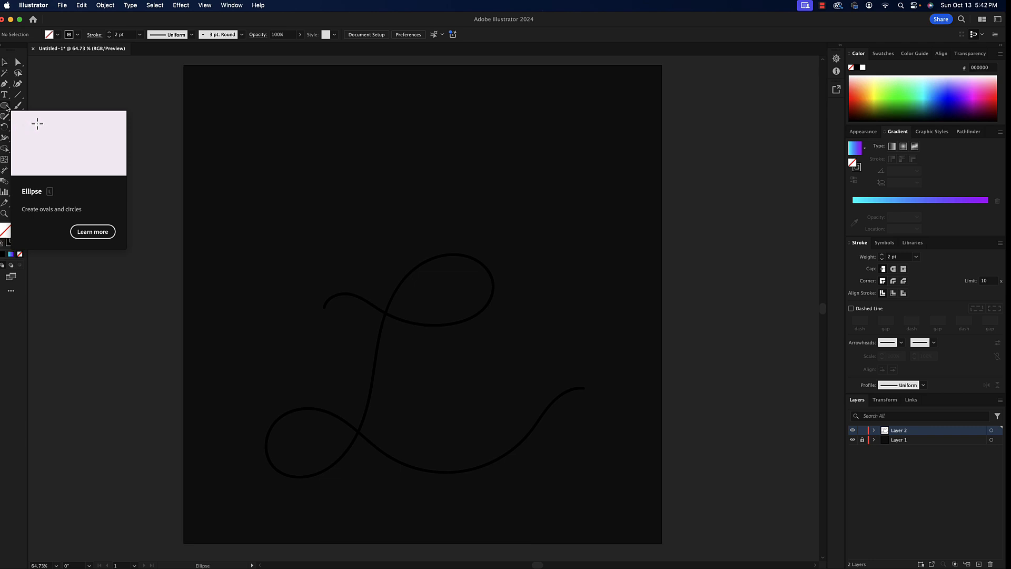
- Draw a circle about 61 px wide near the artboard's upper-left corner with the cyan-to-purple linear gradient fill and no stroke
left_click(5, 106)
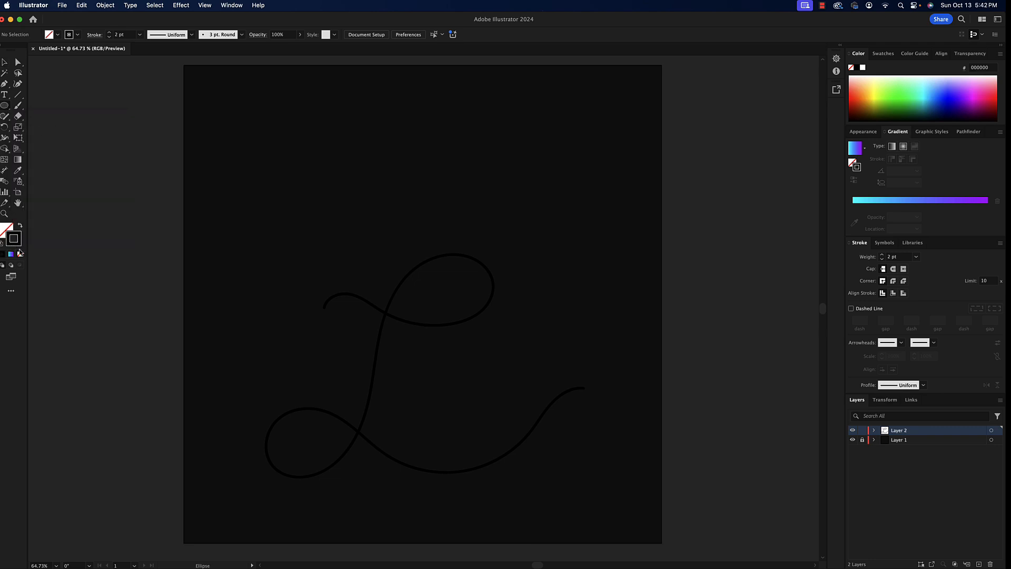
left_click(20, 254)
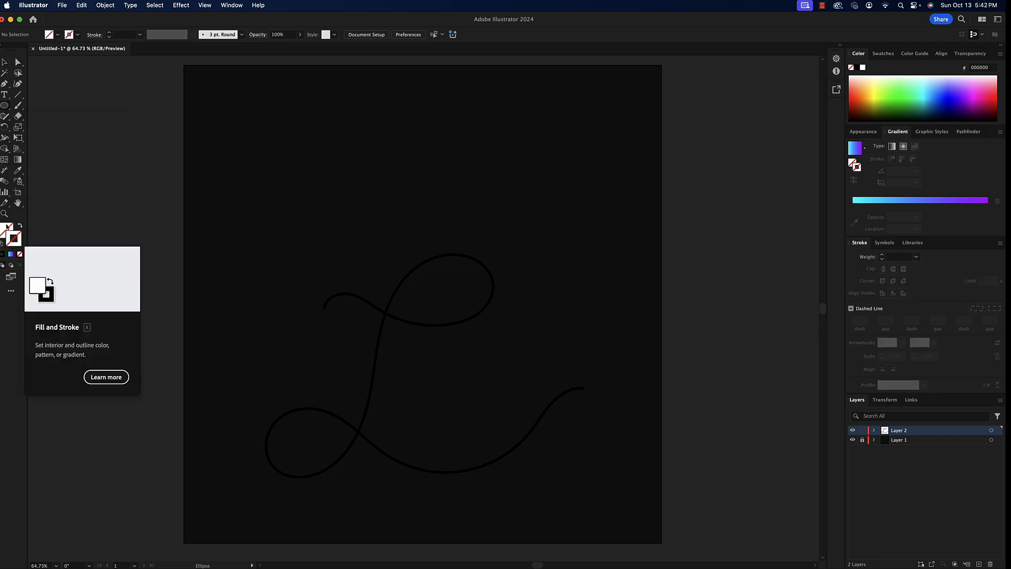
left_click(5, 229)
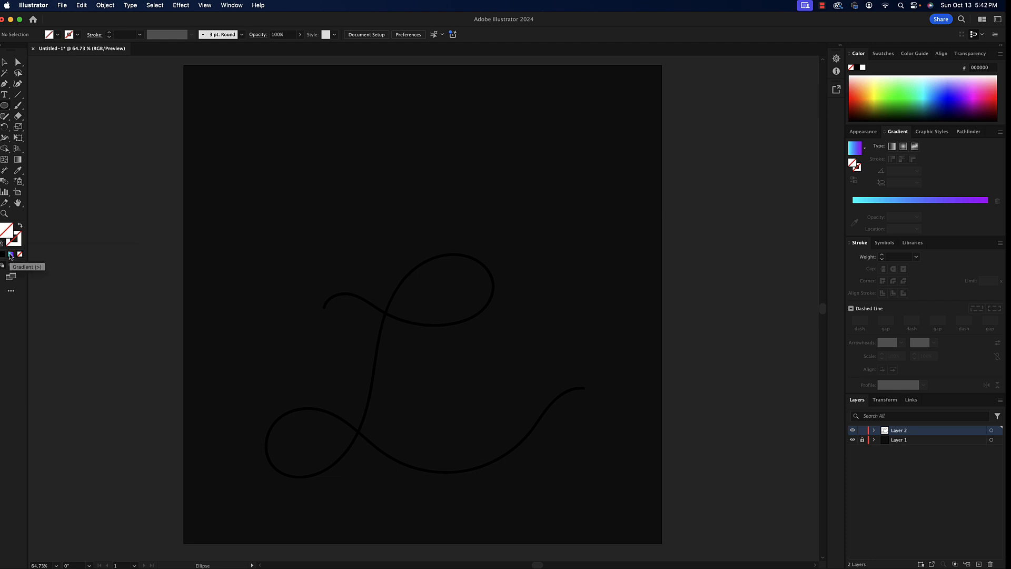
left_click(237, 5)
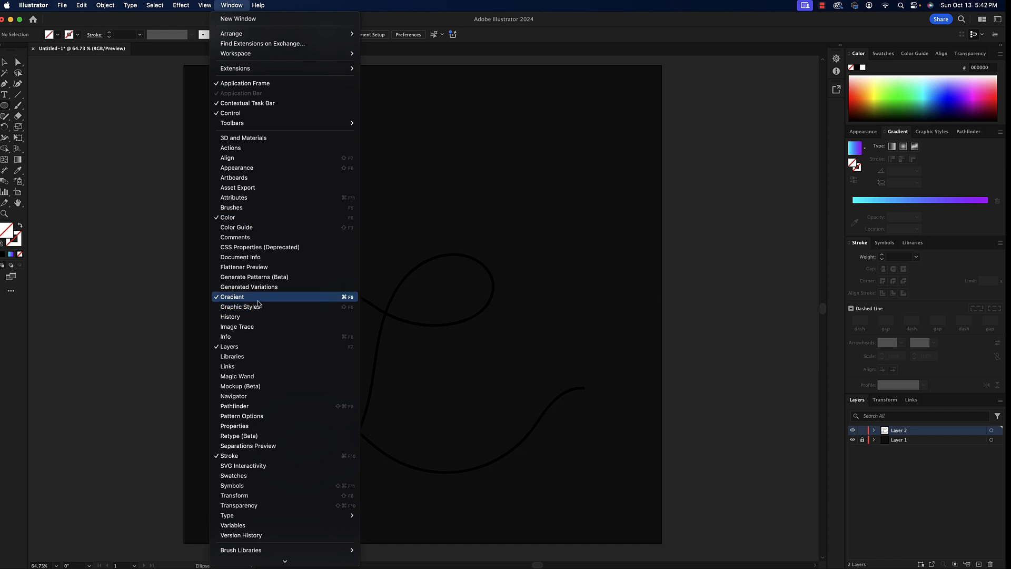
left_click(949, 168)
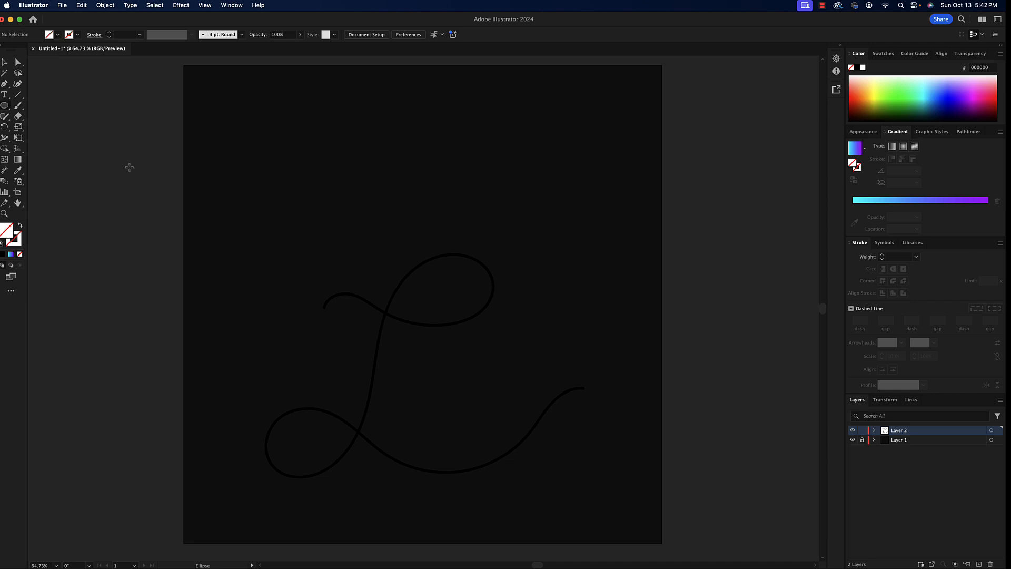
left_click(11, 255)
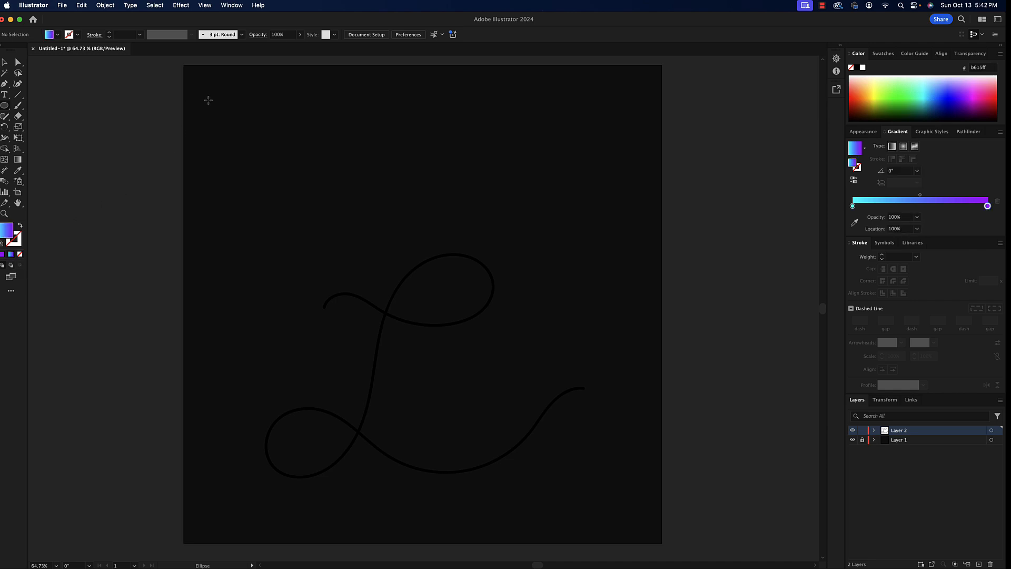
left_click_drag(217, 88, 245, 109)
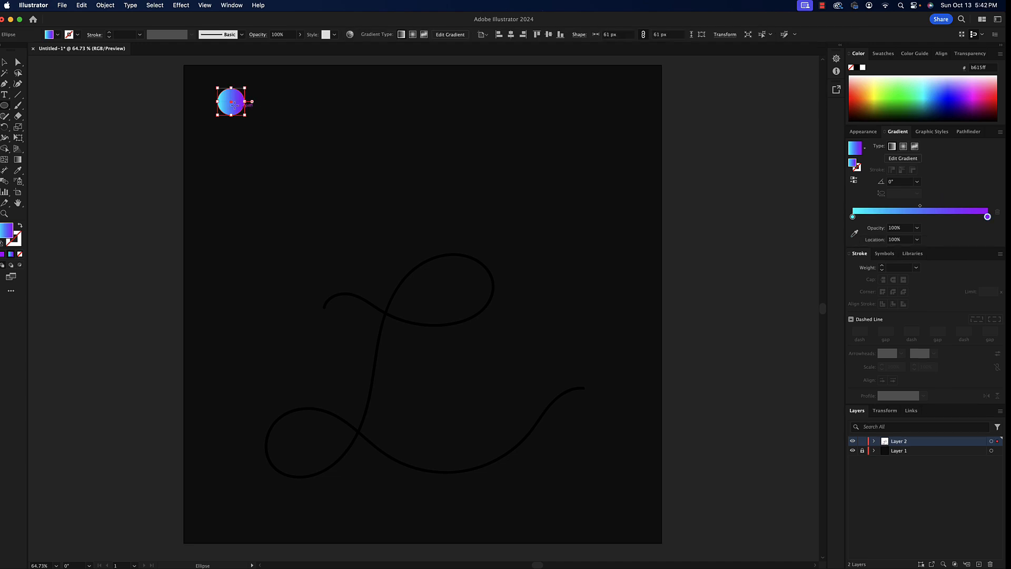
- Duplicate the gradient circle horizontally to the right so the pair spans about 349 px
left_click(7, 63)
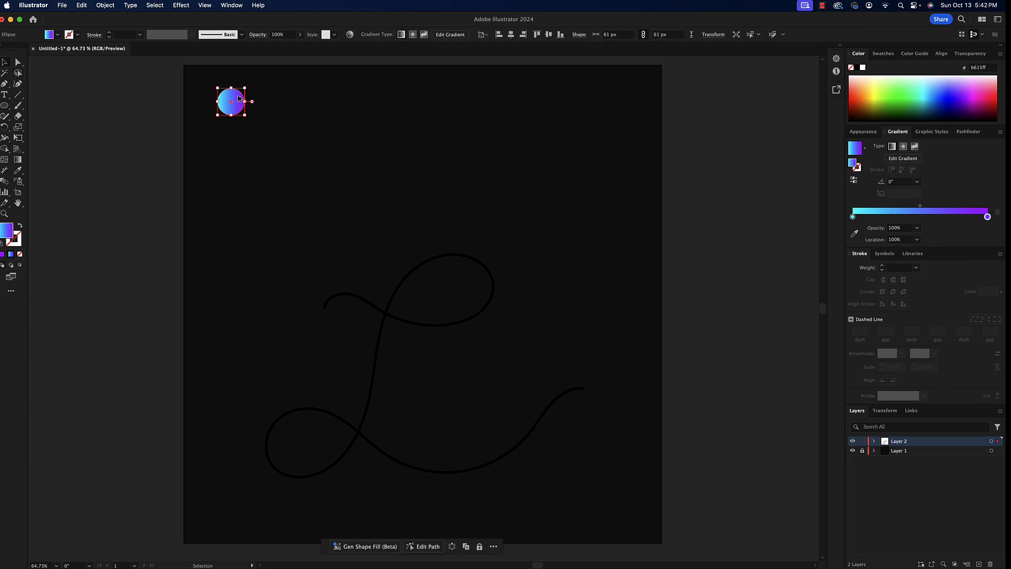
left_click_drag(234, 101, 361, 100)
left_click(114, 100)
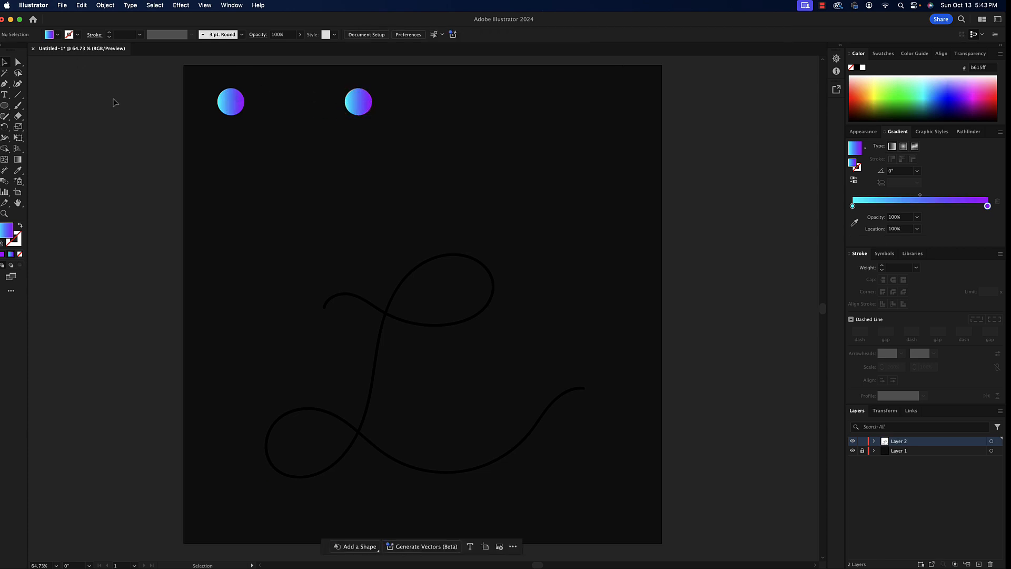
- Blend the two gradient circles together with the Blend tool
left_click_drag(118, 96, 427, 126)
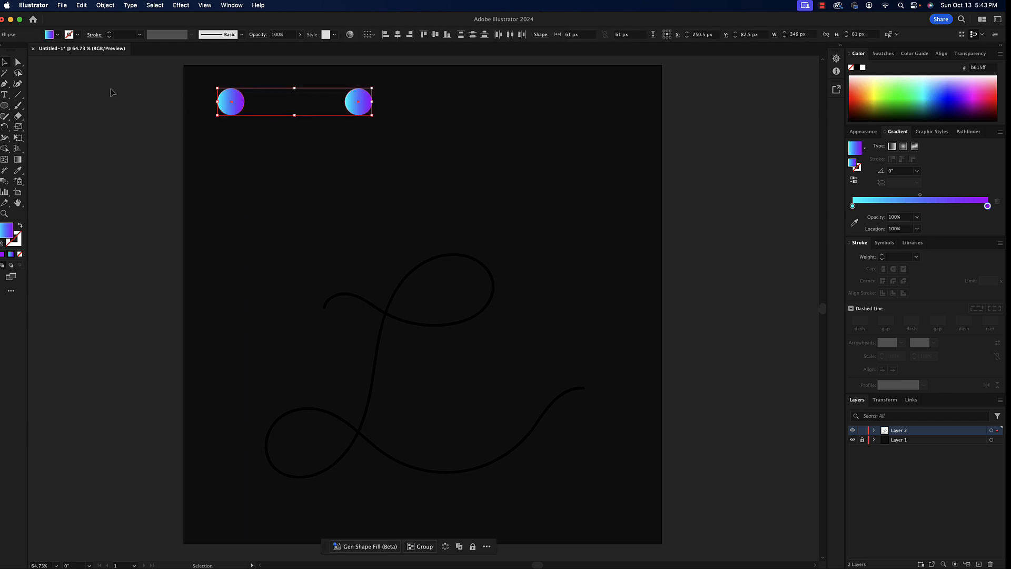
left_click(5, 182)
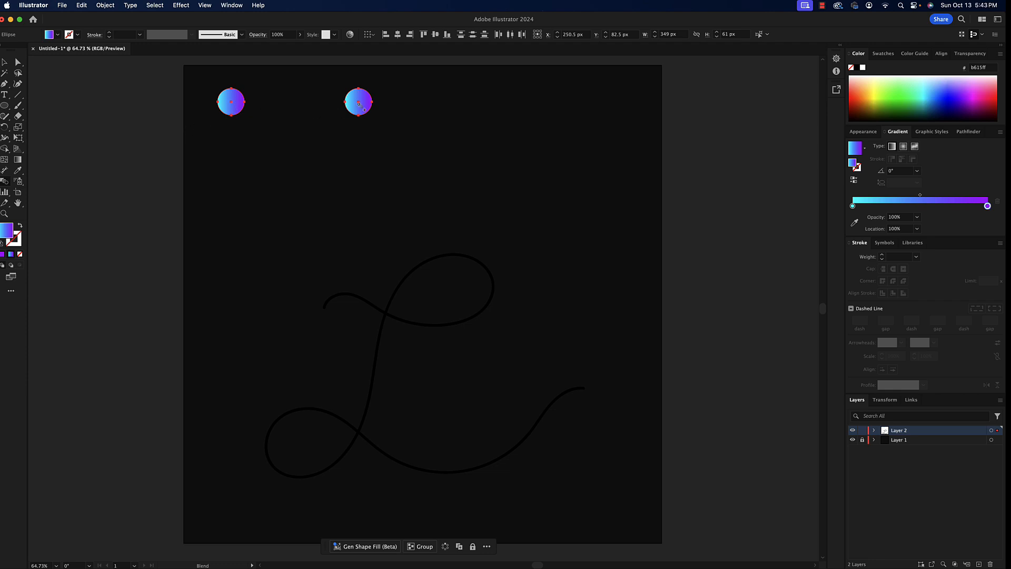
left_click(364, 108)
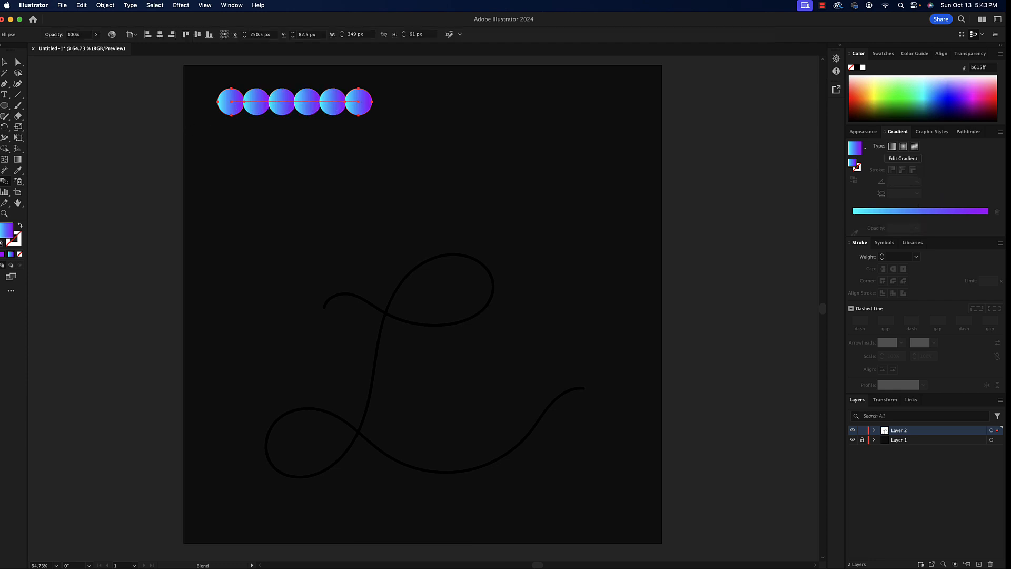
- Replace the circle blend's spine with the cursive L path and move the resulting lettering up toward the artboard's centre
left_click(4, 61)
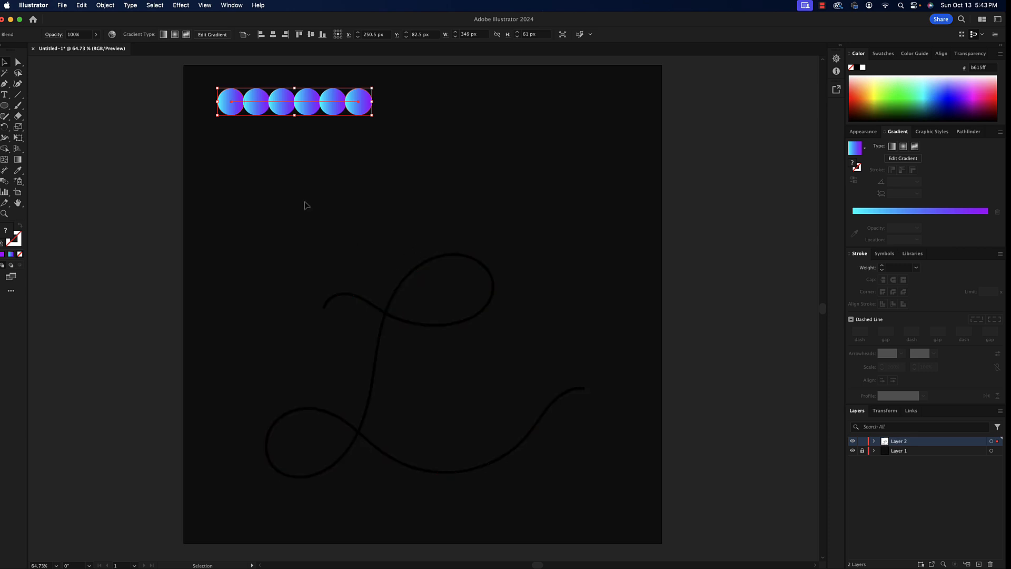
left_click_drag(251, 174, 609, 505)
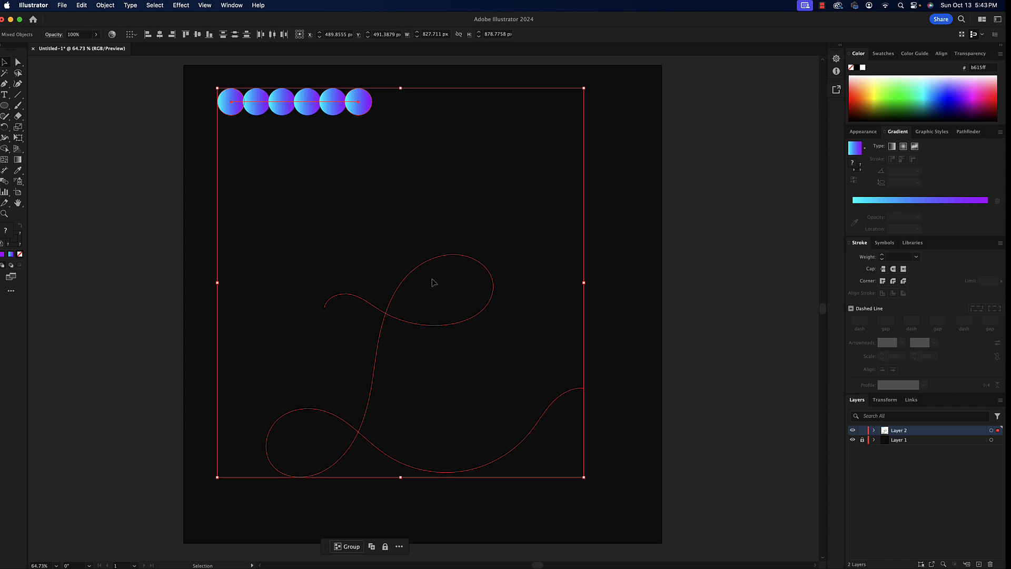
left_click(109, 5)
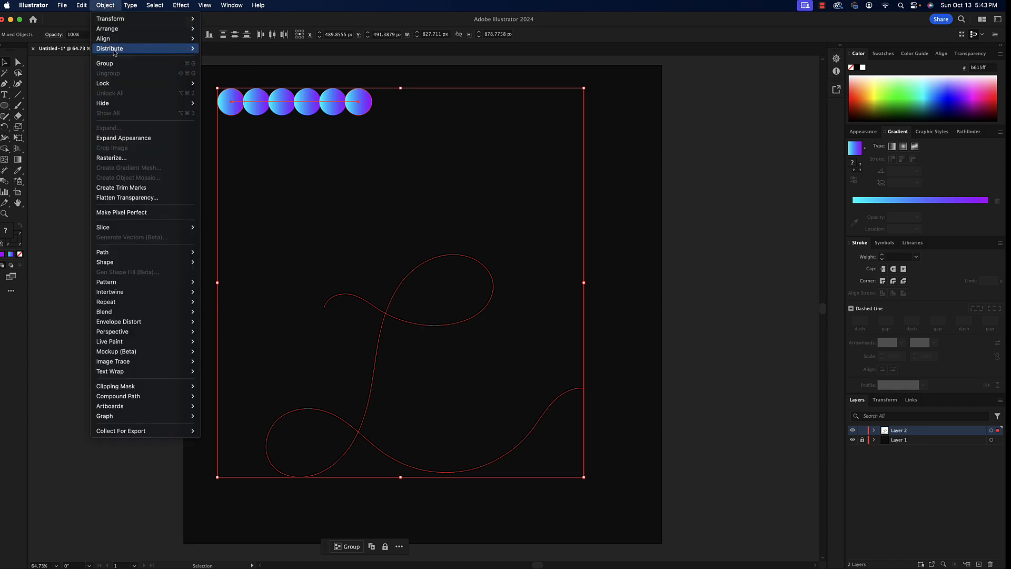
mouse_move(162, 310)
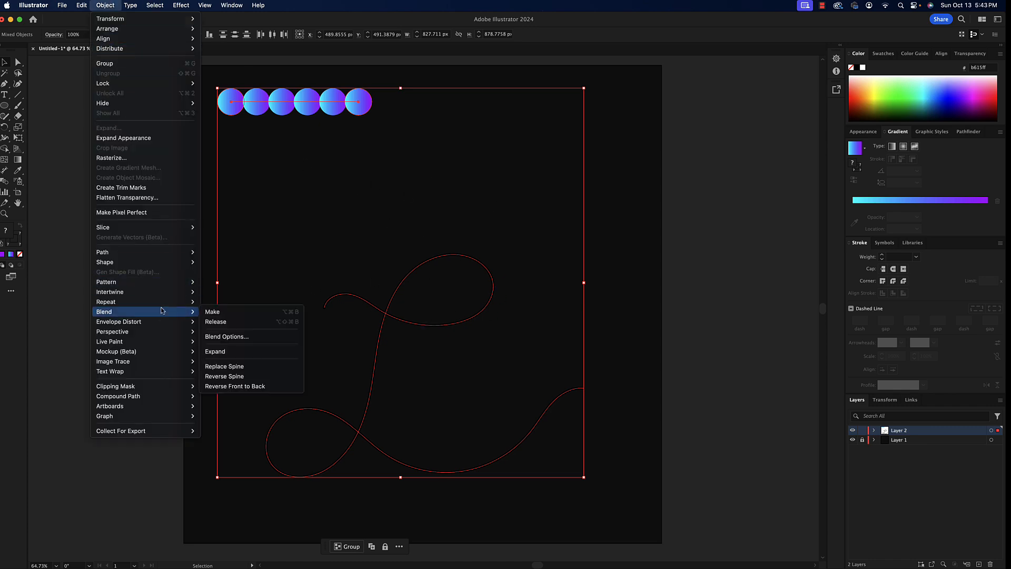
left_click(264, 367)
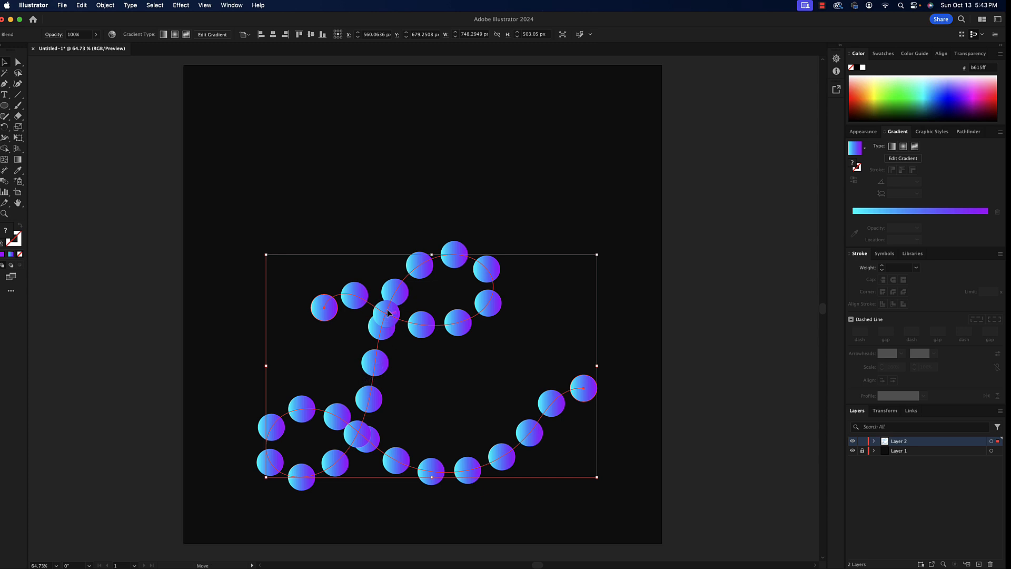
left_click_drag(388, 316, 387, 243)
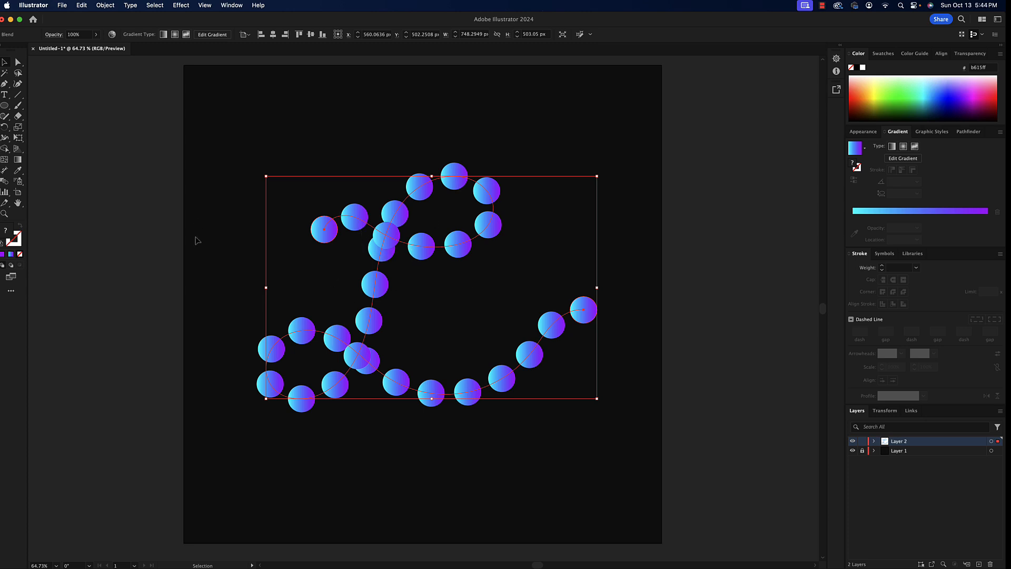
- Change the blend's spacing to Specified Steps with 80 steps, with the preview on
left_click(100, 5)
mouse_move(133, 311)
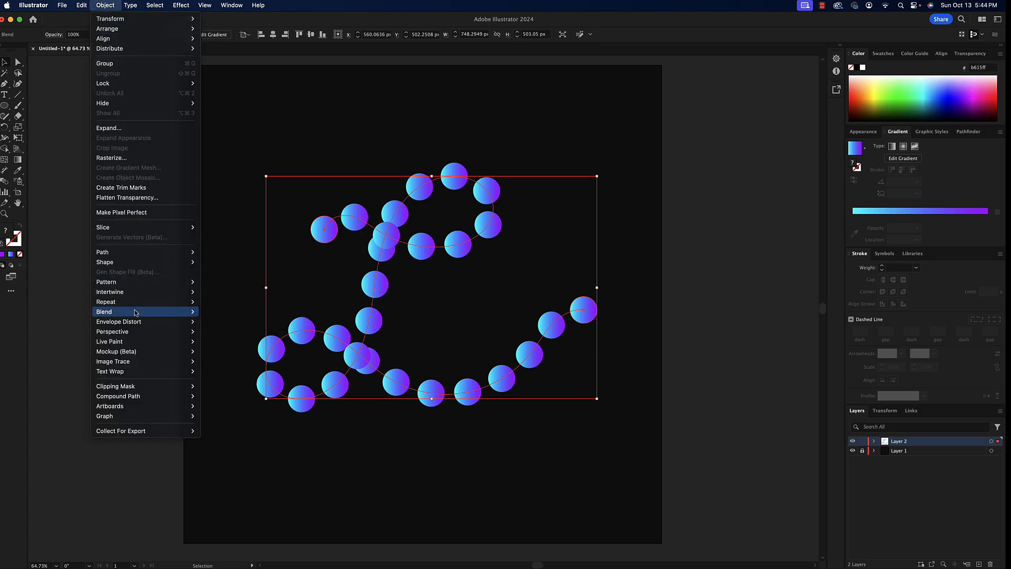
left_click(292, 337)
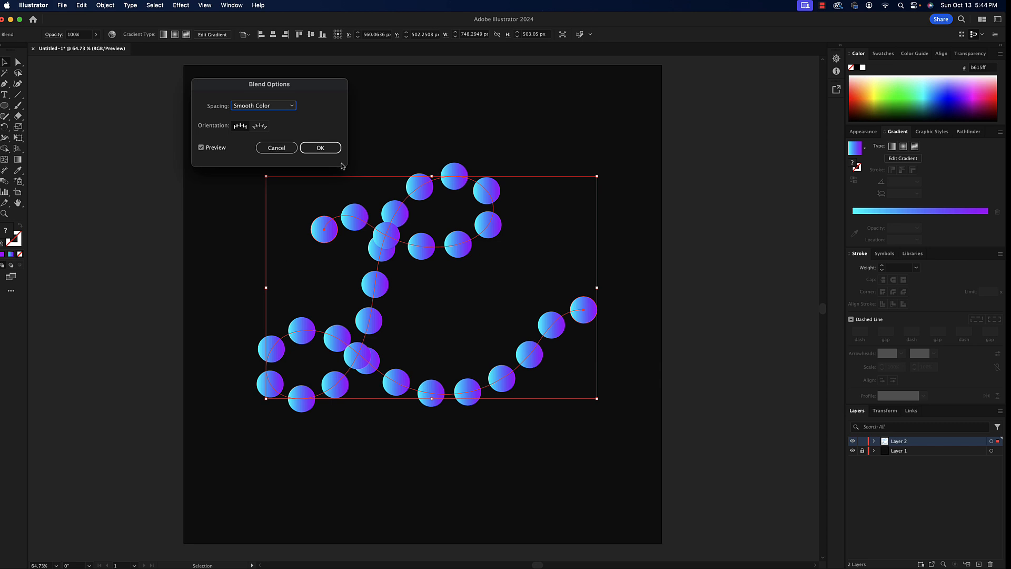
left_click_drag(291, 87, 180, 216)
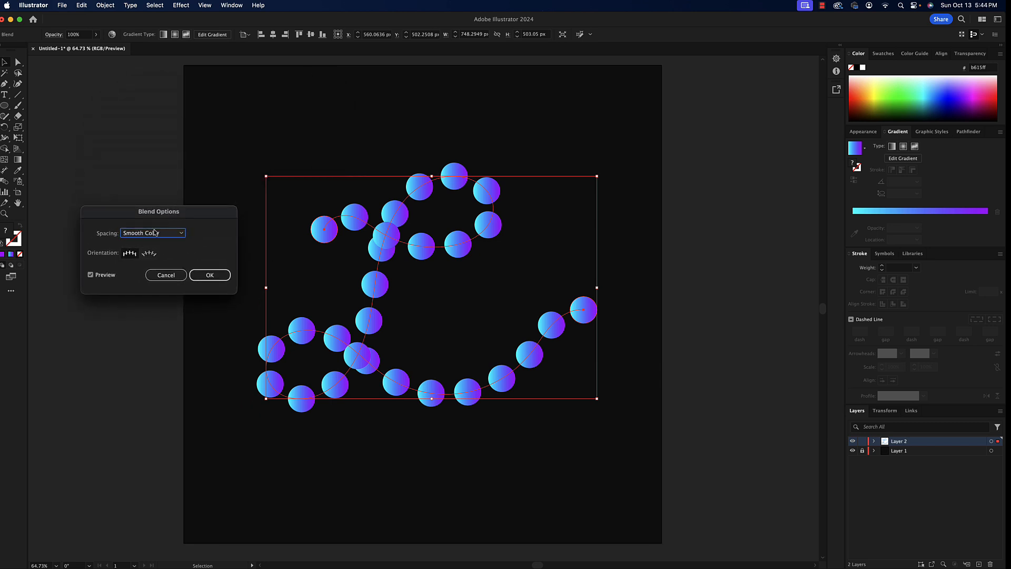
left_click(173, 236)
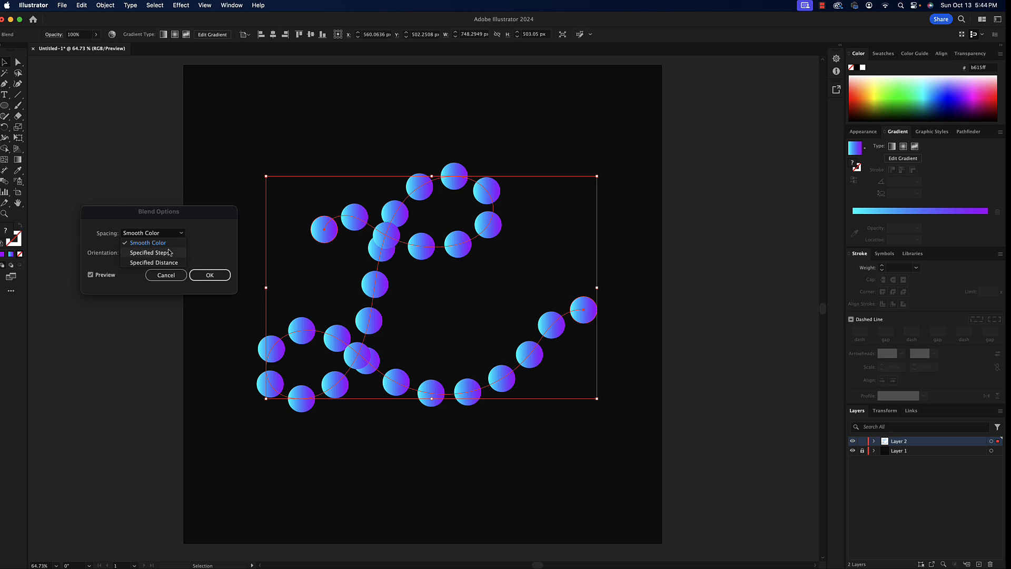
left_click(169, 253)
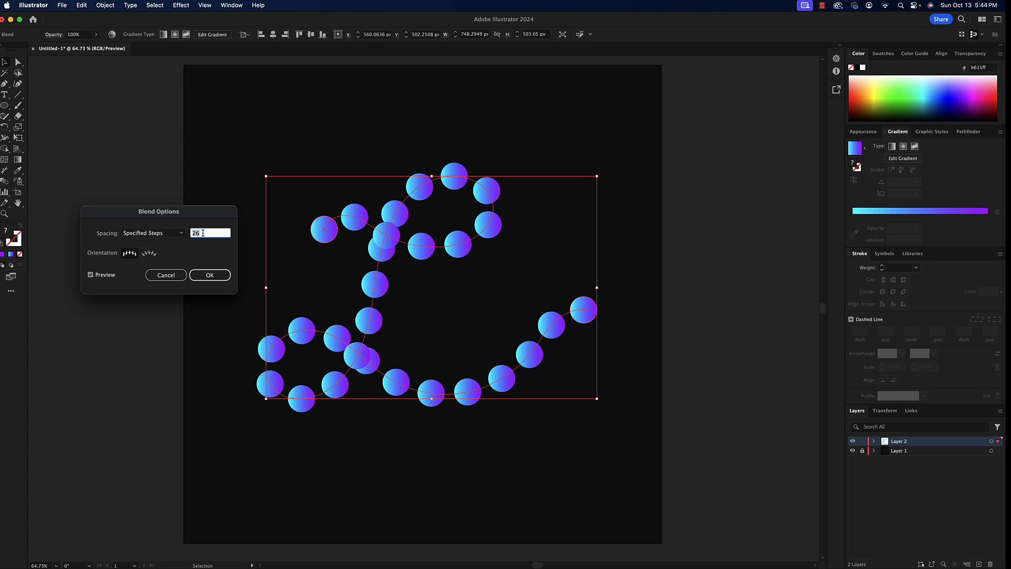
type("80")
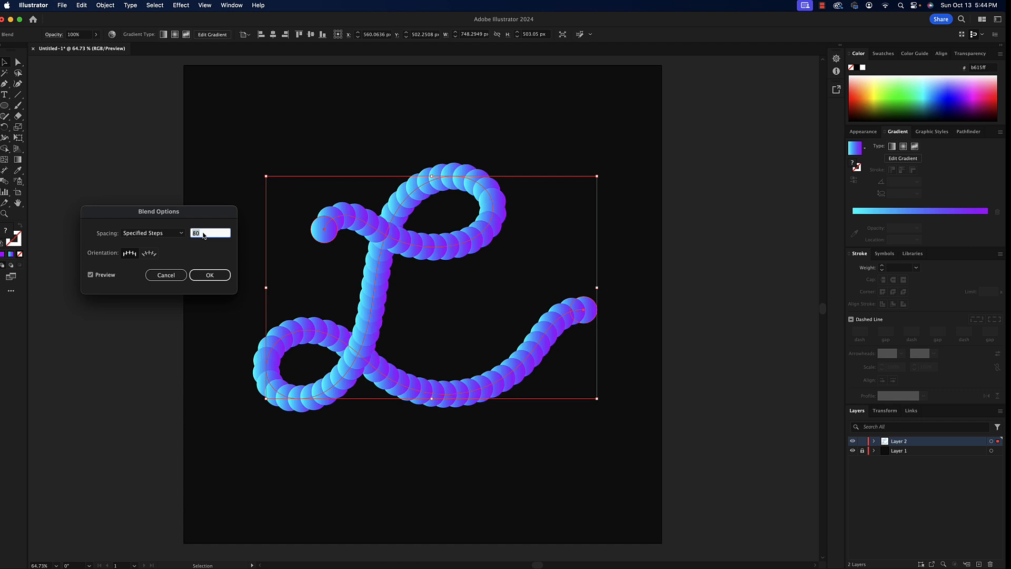
- Raise the blend's specified steps to 1000, apply the blend options and deselect the lettering
key("shift+Up")
key("shift+Up")
key("shift+Up")
key("shift+Up")
key("shift+Up")
key("shift+Up")
key("shift+Up")
key("shift+Up")
key("shift+Up")
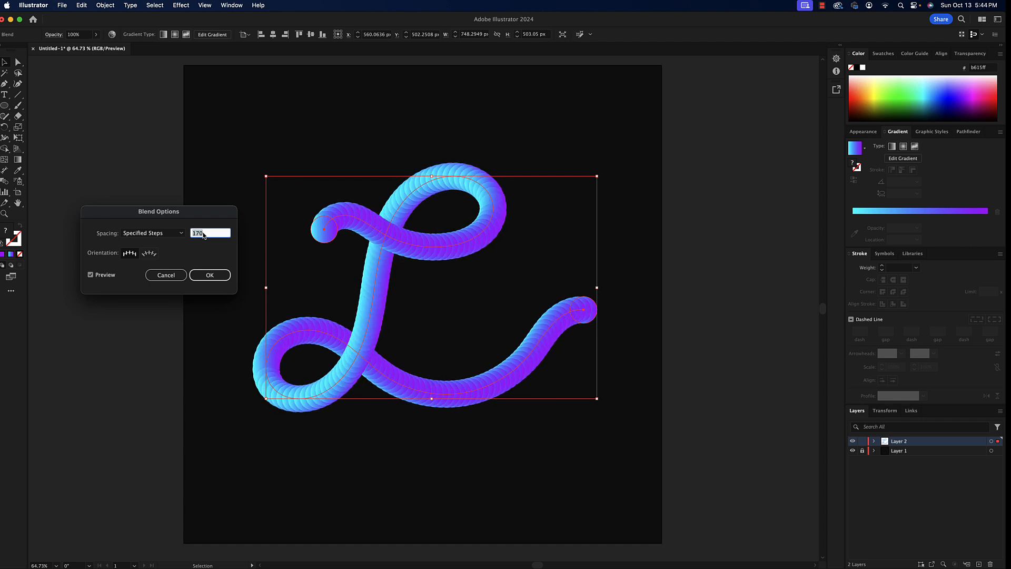
key("shift+Up")
key("shift+Up")
key("shift+Up")
key("shift+Up")
key("shift+Up")
key("shift+Up")
key("shift+Up")
key("shift+Up")
key("shift+Up")
key("shift+Up")
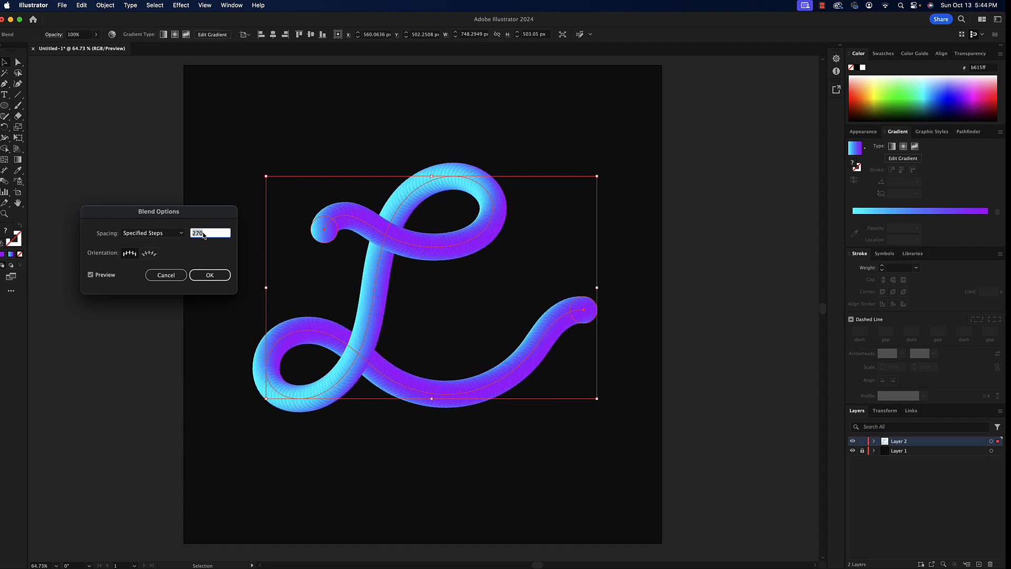
key("shift+Up")
key("shift+Up")
key("shift+Up")
key("shift+Up")
key("shift+Up")
key("shift+Up")
left_click(209, 274)
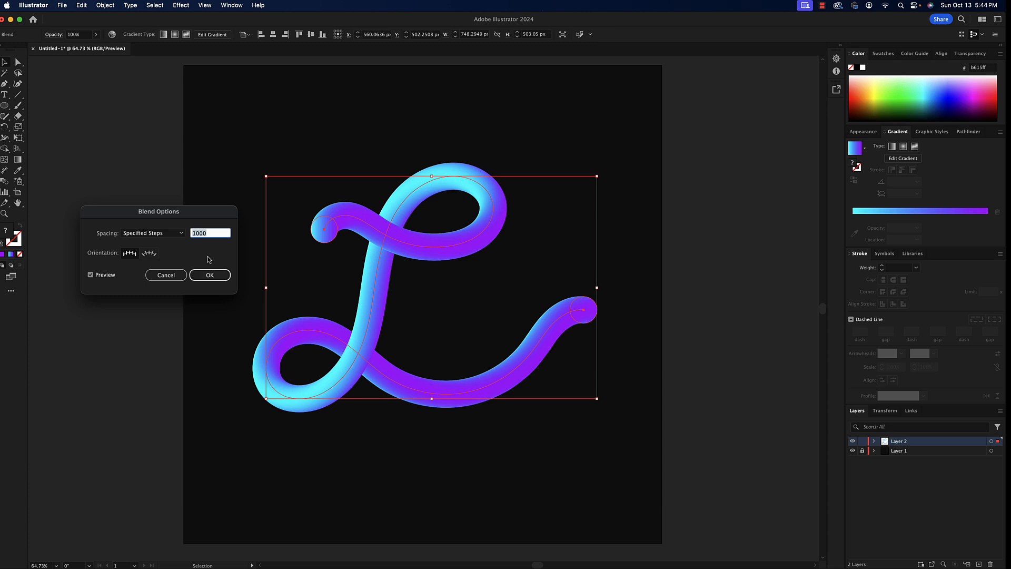
left_click(210, 275)
left_click(131, 189)
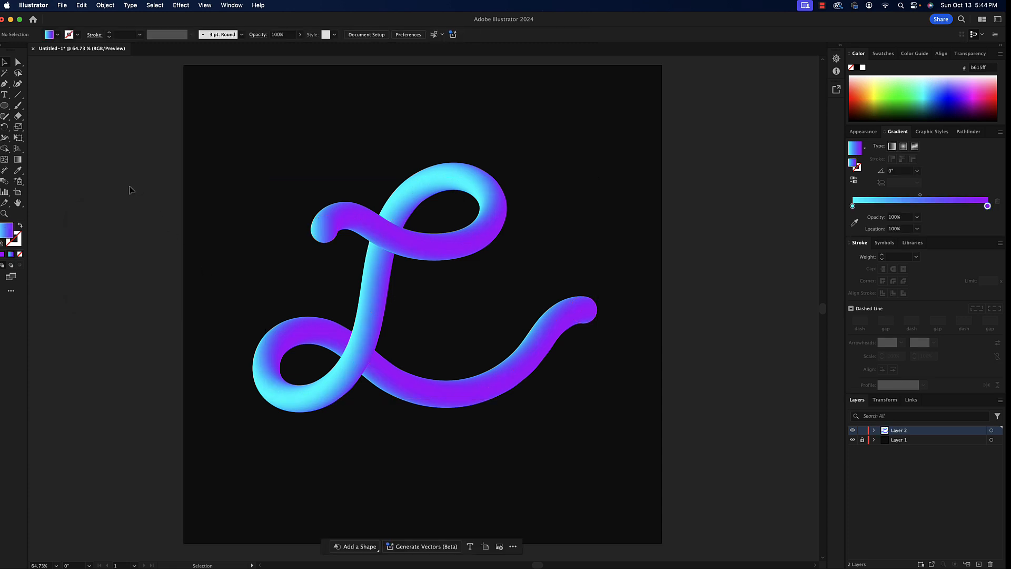